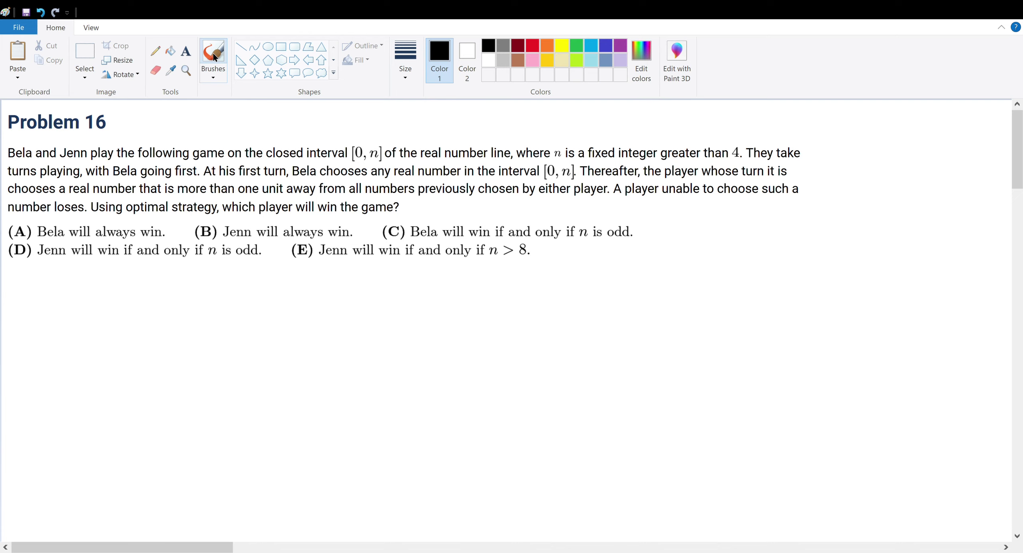
Step: Select the freehand brush and draw two test strokes under the answer choices, undoing both
left_click(213, 56)
left_click_drag(356, 322, 304, 320)
key("ctrl+z")
left_click_drag(132, 227, 220, 222)
key("ctrl+z")
Step: Draw a long black number line with a left end tick, labelled 0 and 10 at its ends
left_click_drag(82, 292, 80, 309)
mouse_move(81, 303)
left_mouse_down()
mouse_move(252, 296)
mouse_move(452, 308)
left_mouse_up()
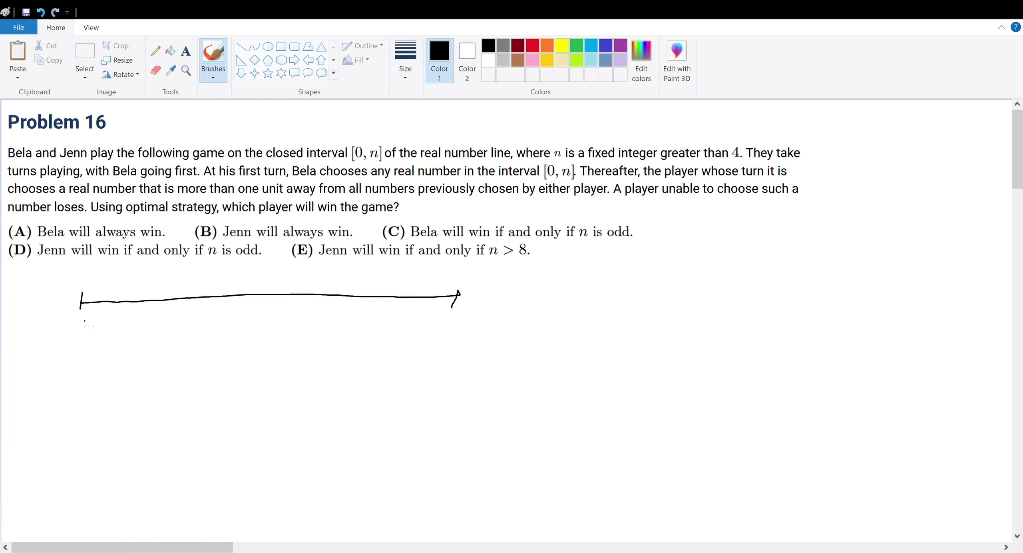
mouse_move(82, 318)
left_mouse_down()
mouse_move(75, 337)
mouse_move(84, 319)
left_mouse_up()
left_click_drag(449, 323, 447, 338)
mouse_move(455, 324)
left_mouse_down()
mouse_move(451, 336)
mouse_move(455, 324)
left_mouse_up()
left_click(461, 333)
Step: Thicken the right end tick, add a midpoint tick labelled 5, and switch to red
mouse_move(455, 290)
left_mouse_down()
mouse_move(451, 306)
mouse_move(460, 291)
left_mouse_up()
mouse_move(256, 290)
left_mouse_down()
mouse_move(249, 328)
mouse_move(267, 312)
left_mouse_up()
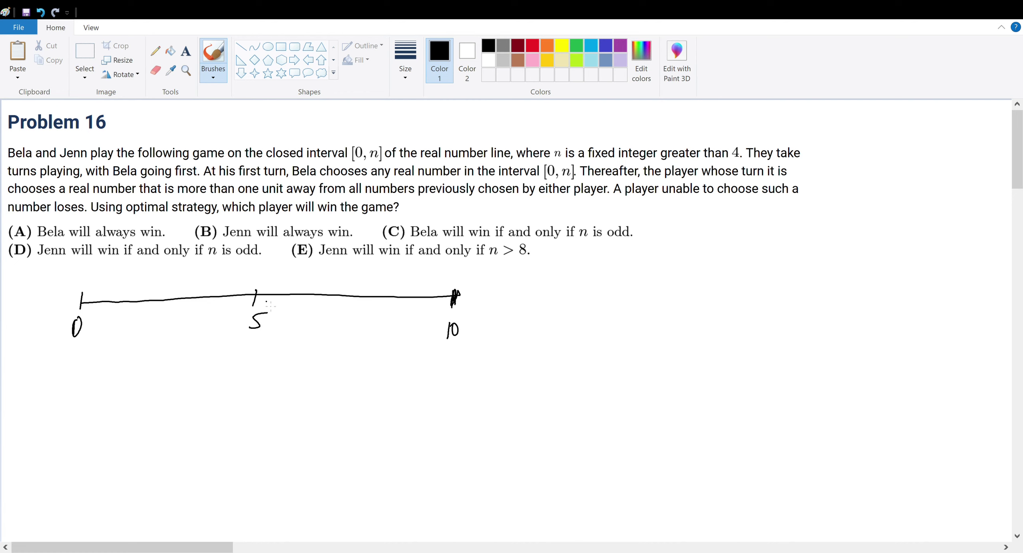
left_click(533, 46)
Step: Try red interval sketches, braces and a circle around 5, undoing each one
mouse_move(628, 288)
left_mouse_down()
mouse_move(626, 308)
mouse_move(693, 299)
left_mouse_up()
left_click_drag(696, 289, 694, 313)
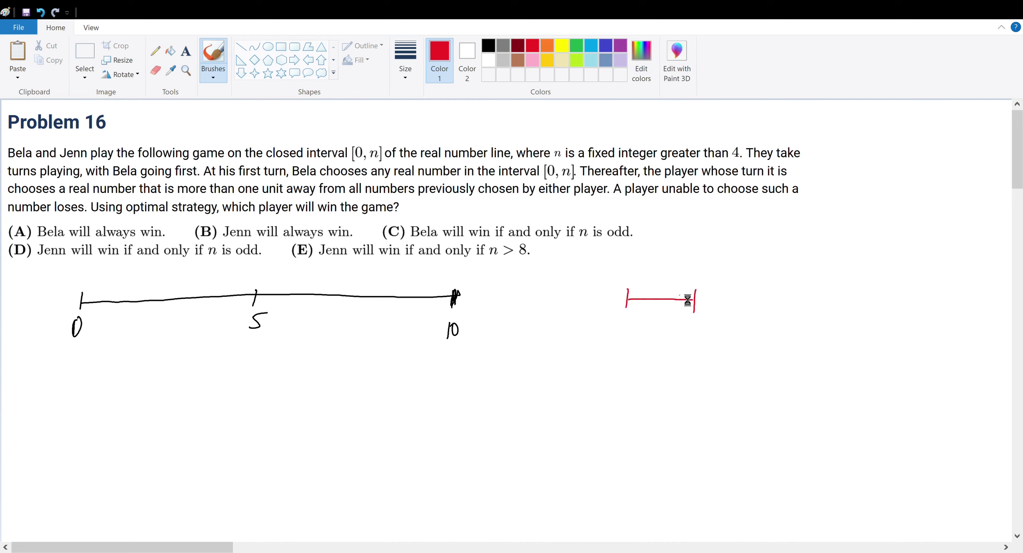
key("ctrl+z")
key("ctrl+z")
key("ctrl+z")
key("ctrl+z")
mouse_move(88, 354)
left_mouse_down()
mouse_move(196, 367)
mouse_move(230, 349)
left_mouse_up()
mouse_move(292, 338)
left_mouse_down()
mouse_move(295, 348)
mouse_move(427, 348)
left_mouse_up()
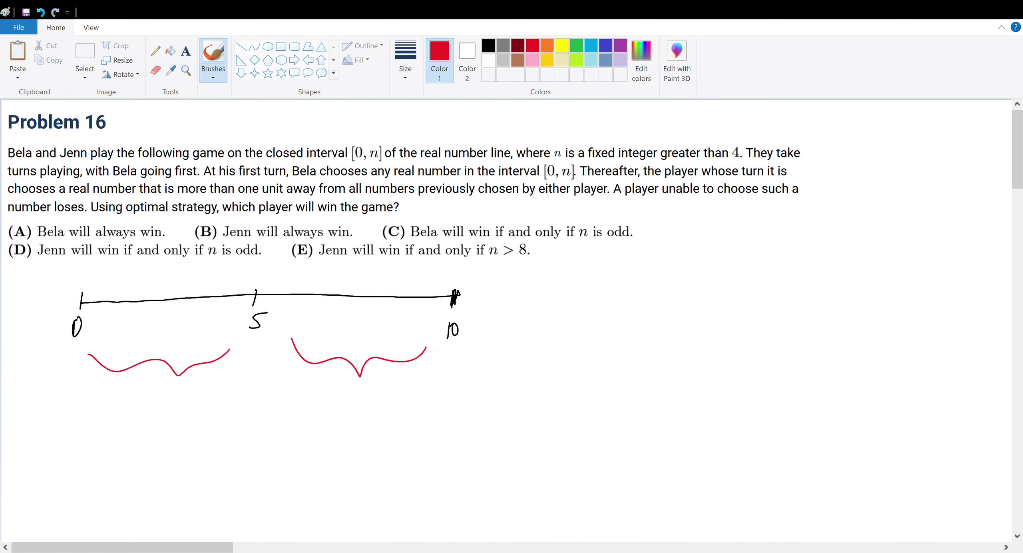
key("ctrl+z")
key("ctrl+z")
left_click_drag(266, 306, 225, 305)
key("ctrl+z")
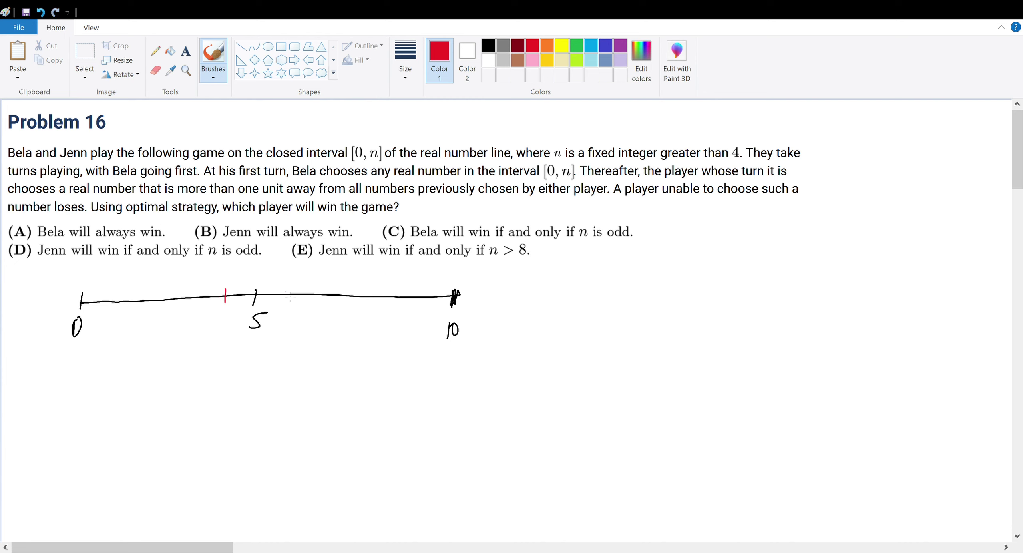
Step: Draw red brackets over 0–4 and 6–10, label ticks 4 and 6, and mark 6–10 with 5
mouse_move(285, 293)
left_mouse_down()
mouse_move(285, 308)
mouse_move(197, 275)
mouse_move(85, 275)
mouse_move(82, 298)
left_mouse_up()
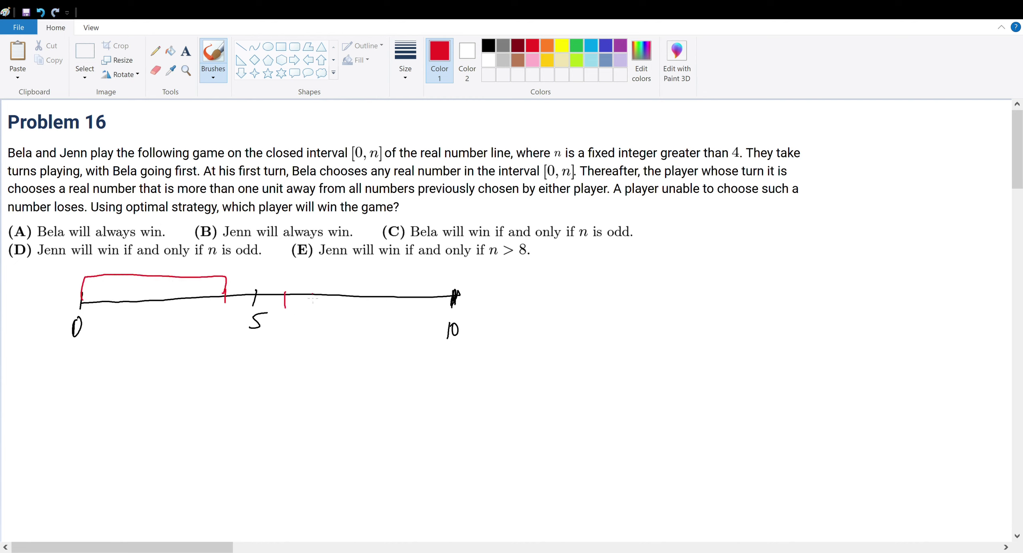
mouse_move(284, 298)
left_mouse_down()
mouse_move(299, 274)
mouse_move(457, 274)
mouse_move(463, 296)
left_mouse_up()
left_click_drag(223, 309, 226, 327)
left_click_drag(289, 313, 283, 327)
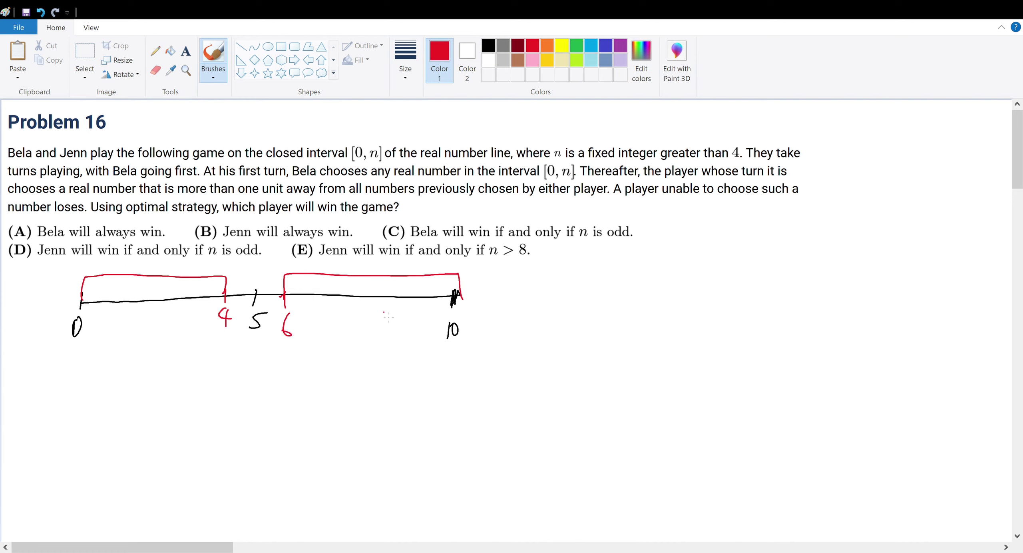
mouse_move(377, 304)
left_mouse_down()
mouse_move(391, 314)
mouse_move(378, 320)
left_mouse_up()
key("ctrl+z")
key("ctrl+z")
left_click_drag(380, 308, 393, 307)
Step: Write a red 5 under the 0–4 bracket and start a second red number line below
left_click_drag(146, 315, 142, 325)
left_click_drag(146, 315, 161, 314)
left_click_drag(86, 390, 86, 405)
left_click_drag(99, 403, 526, 426)
left_click_drag(532, 420, 529, 436)
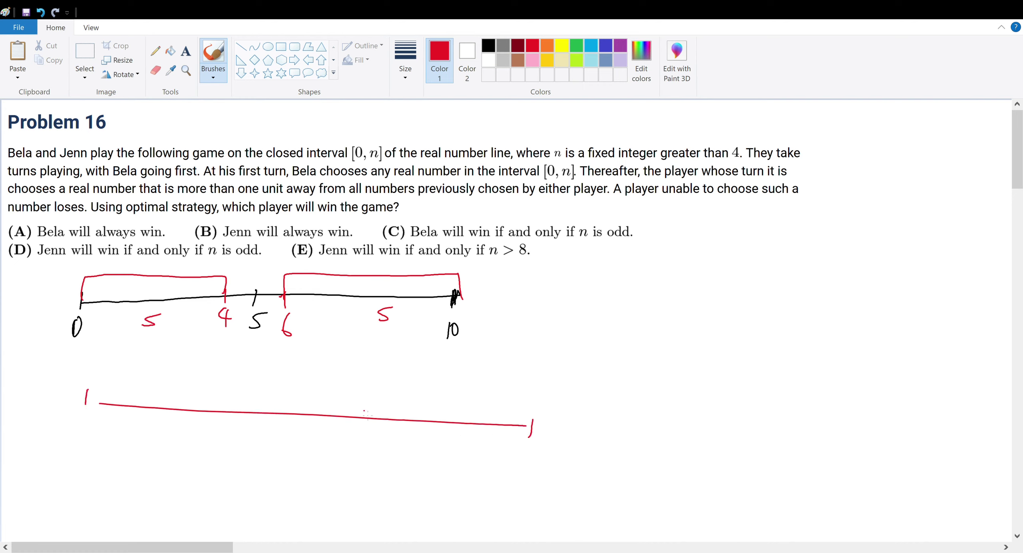
Step: Add ticks labelled 6, 7 and 8 to the lower line and bracket both parts
left_click_drag(306, 407, 306, 447)
left_click_drag(328, 406, 333, 429)
left_click_drag(327, 441, 338, 445)
left_click_drag(273, 404, 271, 430)
left_click_drag(269, 439, 267, 440)
mouse_move(333, 416)
left_mouse_down()
mouse_move(343, 385)
mouse_move(509, 419)
left_mouse_up()
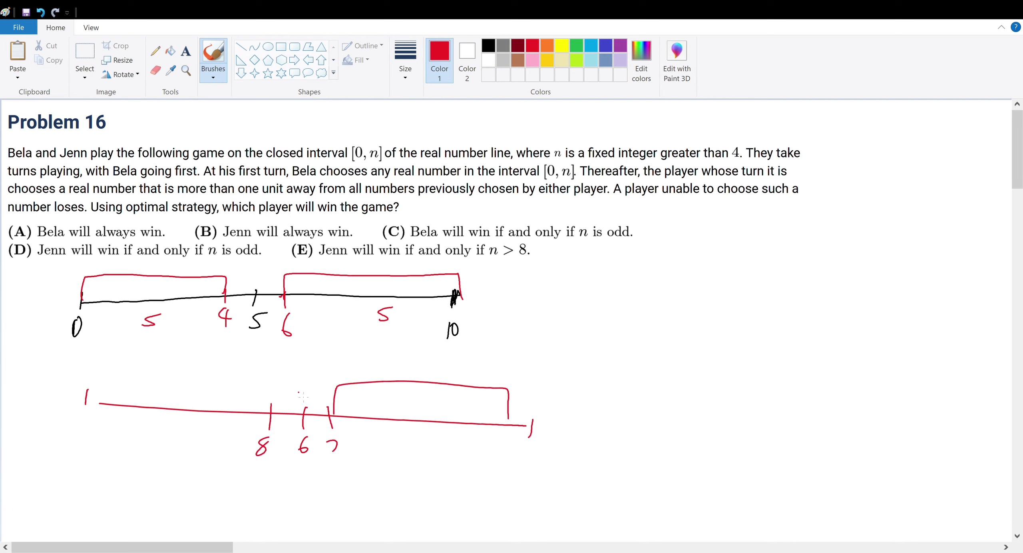
mouse_move(272, 410)
left_mouse_down()
mouse_move(277, 389)
mouse_move(93, 396)
mouse_move(90, 408)
left_mouse_up()
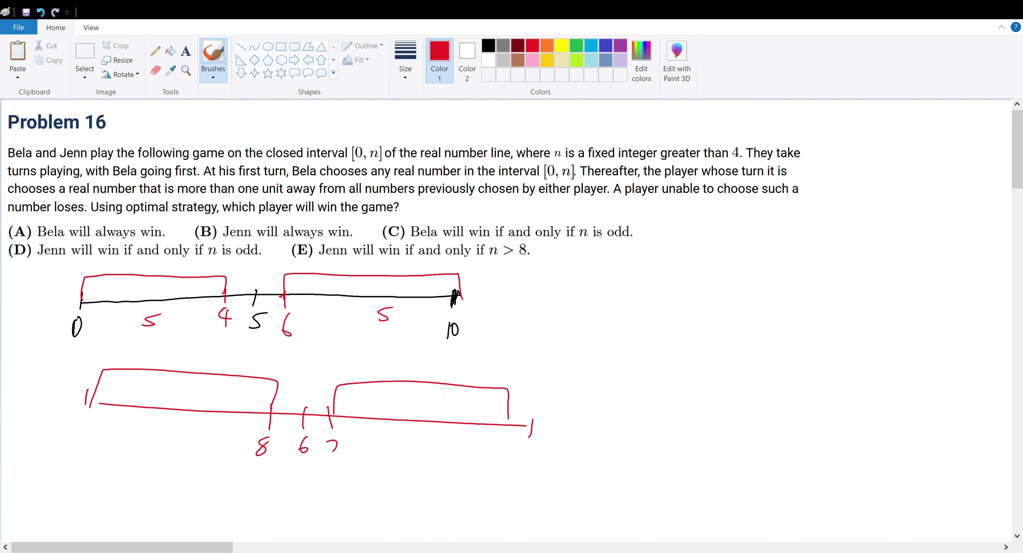
Step: Add upward arrows and a red circle, then undo the lower diagram's marks
left_click_drag(162, 441, 185, 443)
left_click_drag(176, 427, 167, 476)
left_click_drag(429, 455, 449, 466)
left_click_drag(443, 440, 436, 498)
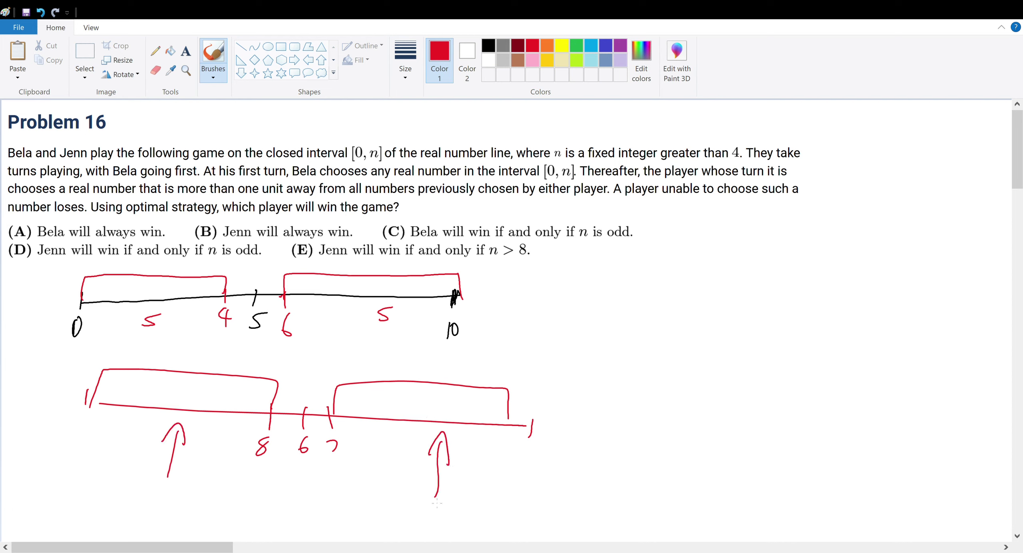
key("ctrl+z")
key("ctrl+z")
key("ctrl+z")
key("ctrl+z")
mouse_move(246, 358)
left_mouse_down()
mouse_move(296, 372)
mouse_move(79, 387)
left_mouse_up()
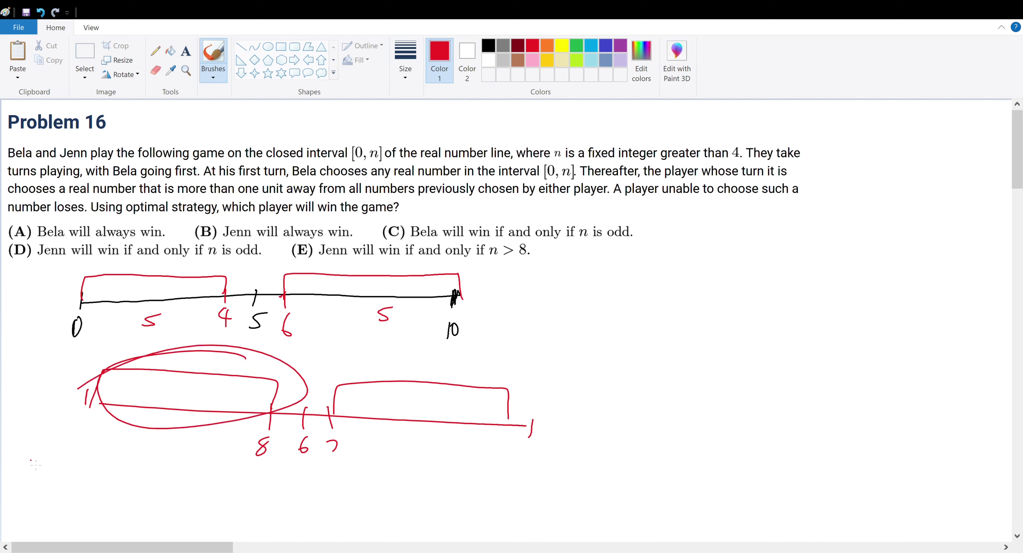
key("ctrl+z")
key("ctrl+z")
key("ctrl+z")
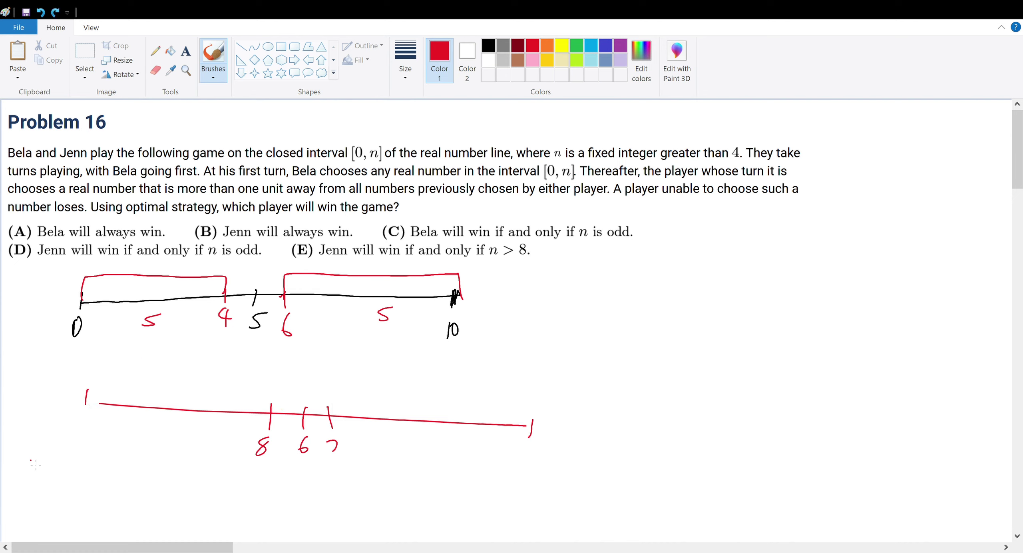
key("ctrl+z")
key("ctrl+z")
key("ctrl+z")
Step: Undo the lower red line and the leftover red strokes near the 5
key("ctrl+z")
key("ctrl+z")
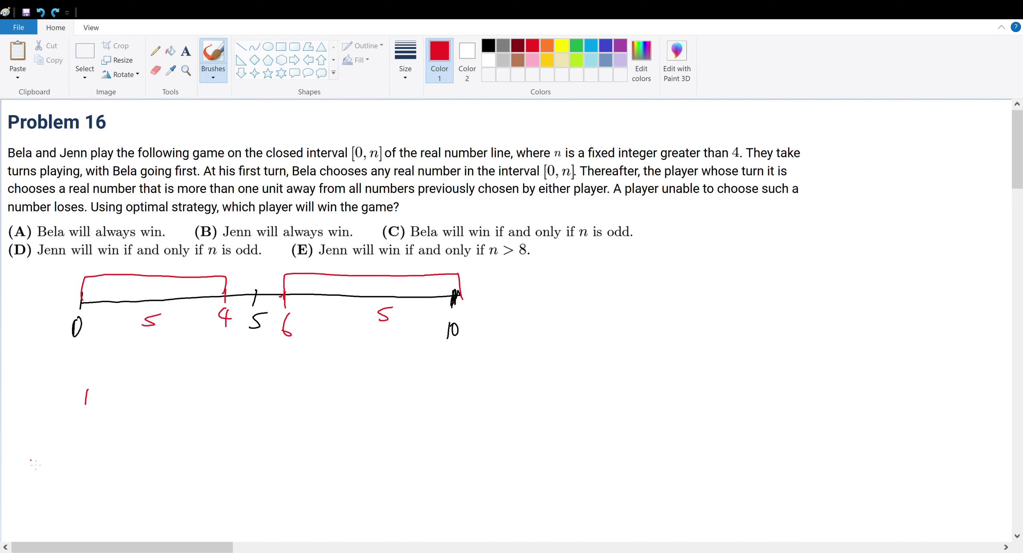
key("ctrl+z")
left_click_drag(161, 317, 174, 314)
mouse_move(149, 365)
left_mouse_down()
mouse_move(166, 372)
mouse_move(159, 394)
left_mouse_up()
key("ctrl+z")
key("ctrl+z")
Step: In green, bracket 0–1 and 3–4 and label 1, 2 and 3
left_click(579, 48)
left_click_drag(150, 301, 153, 354)
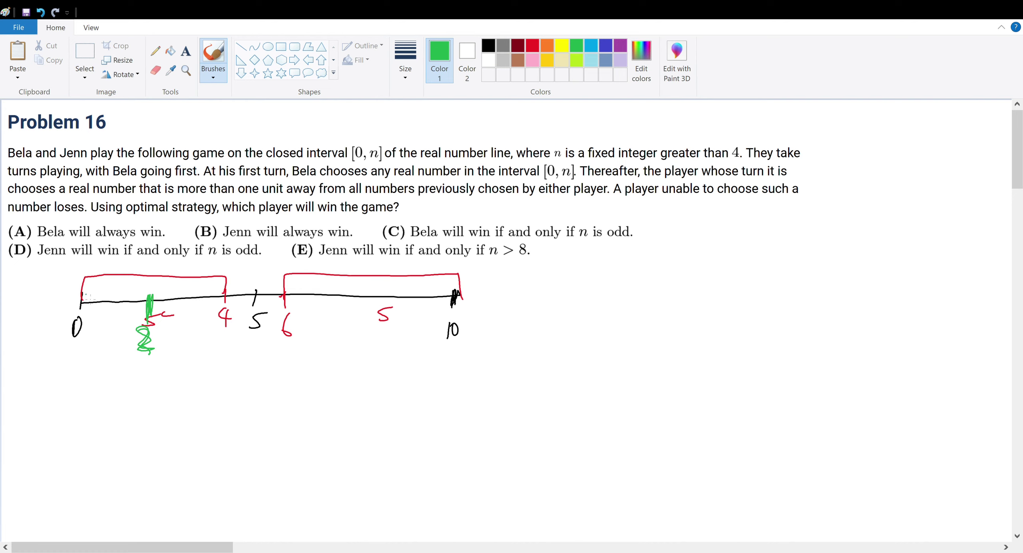
mouse_move(80, 304)
left_mouse_down()
mouse_move(83, 280)
mouse_move(128, 277)
mouse_move(128, 304)
mouse_move(97, 286)
mouse_move(123, 327)
left_mouse_up()
left_click_drag(174, 296, 174, 307)
mouse_move(177, 320)
left_mouse_down()
mouse_move(178, 336)
mouse_move(182, 279)
mouse_move(225, 299)
left_mouse_up()
Step: Bracket 6–7 and 8–10 in green, labelling 8 and 9 on the line
mouse_move(286, 356)
left_mouse_down()
mouse_move(311, 374)
mouse_move(462, 344)
left_mouse_up()
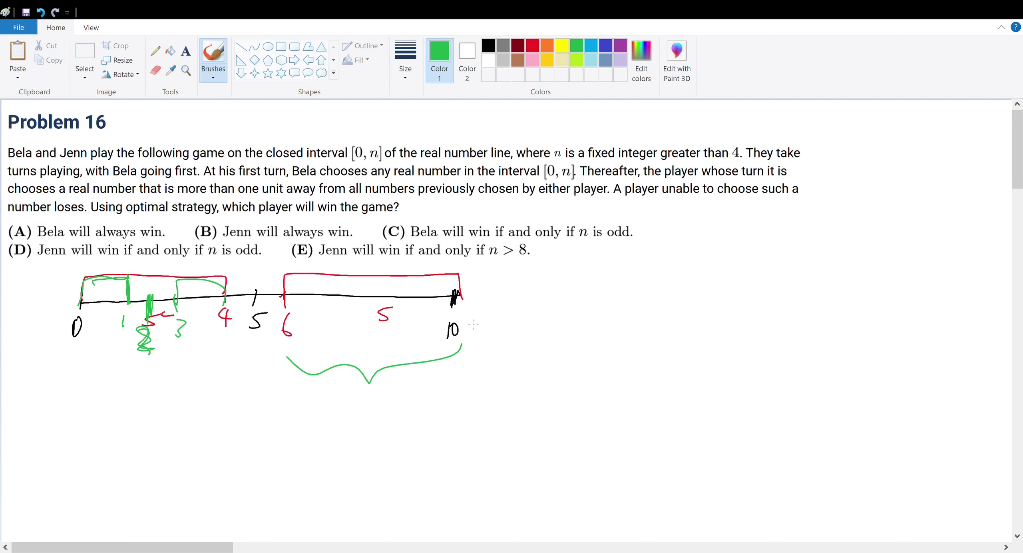
key("ctrl+z")
mouse_move(376, 291)
left_mouse_down()
mouse_move(374, 335)
mouse_move(379, 316)
left_mouse_up()
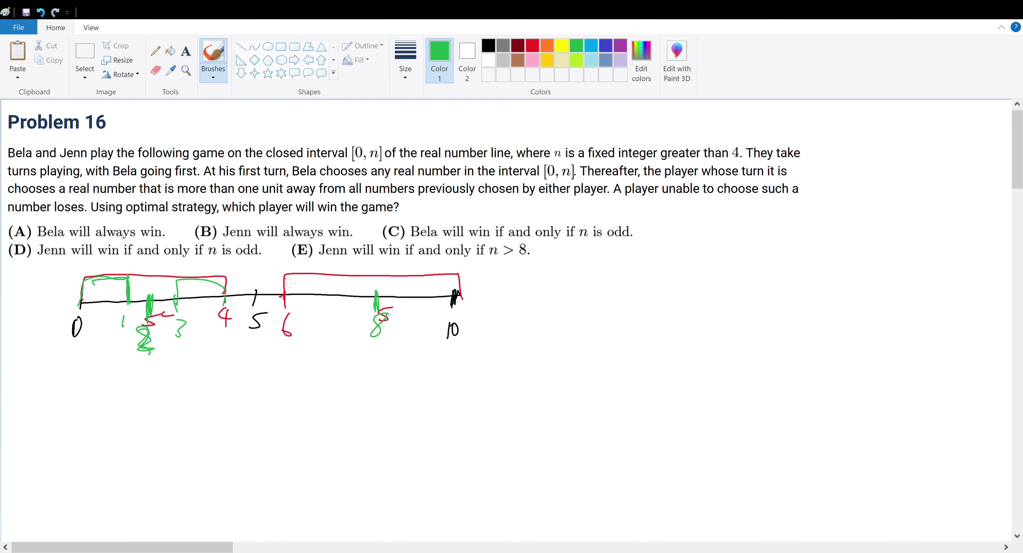
mouse_move(288, 273)
left_mouse_down()
mouse_move(285, 298)
mouse_move(349, 300)
mouse_move(347, 322)
left_mouse_up()
left_click_drag(404, 299, 458, 288)
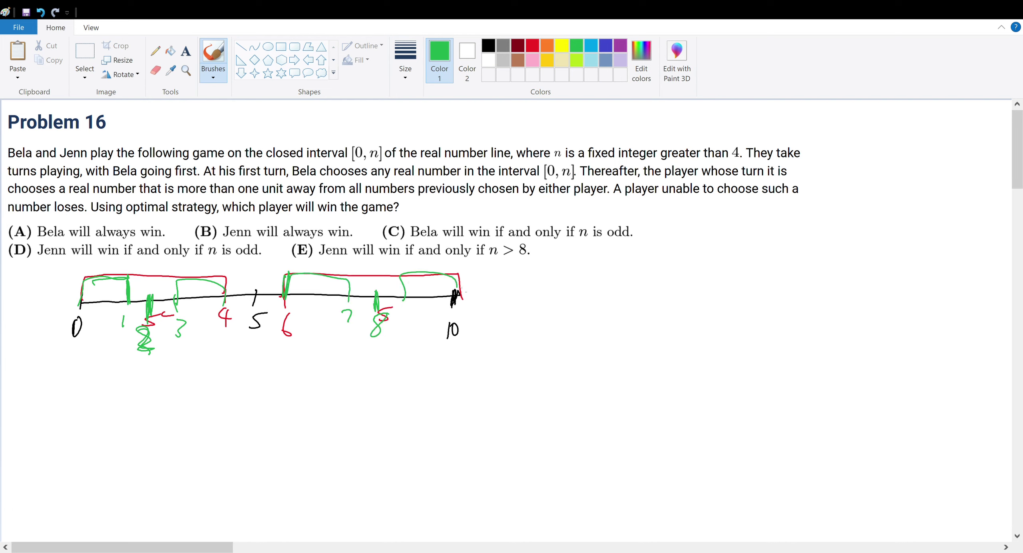
left_click_drag(417, 318, 416, 338)
Step: Write 'J →' below the line followed by the pairs 0,1 and 3,4
mouse_move(250, 394)
left_mouse_down()
mouse_move(278, 391)
mouse_move(259, 412)
mouse_move(322, 401)
left_mouse_up()
left_click_drag(318, 392, 305, 410)
mouse_move(362, 389)
left_mouse_down()
mouse_move(355, 400)
mouse_move(363, 391)
left_mouse_up()
left_click_drag(381, 406, 379, 416)
left_click_drag(398, 391, 400, 404)
mouse_move(462, 384)
left_mouse_down()
mouse_move(473, 387)
mouse_move(464, 409)
left_mouse_up()
mouse_move(484, 408)
left_mouse_down()
mouse_move(481, 419)
mouse_move(511, 404)
left_mouse_up()
left_click_drag(504, 394, 505, 411)
Step: Add the pairs 6,7 and 9,10 to the J list
left_click_drag(576, 387, 564, 400)
left_click_drag(588, 406, 601, 406)
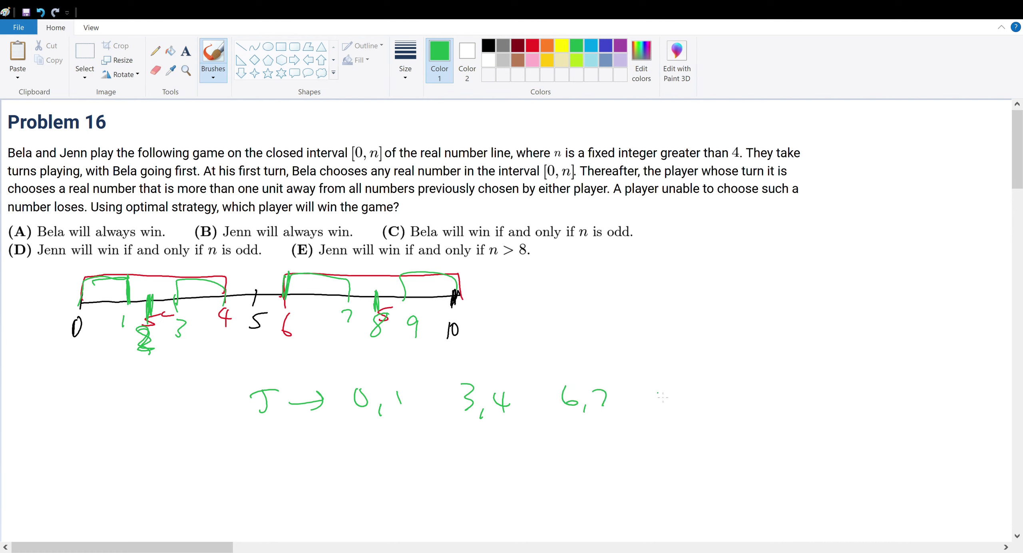
left_click_drag(659, 389, 656, 411)
mouse_move(665, 408)
left_mouse_down()
mouse_move(664, 418)
mouse_move(676, 412)
left_mouse_up()
left_click_drag(685, 396, 648, 421)
left_click_drag(692, 394, 705, 419)
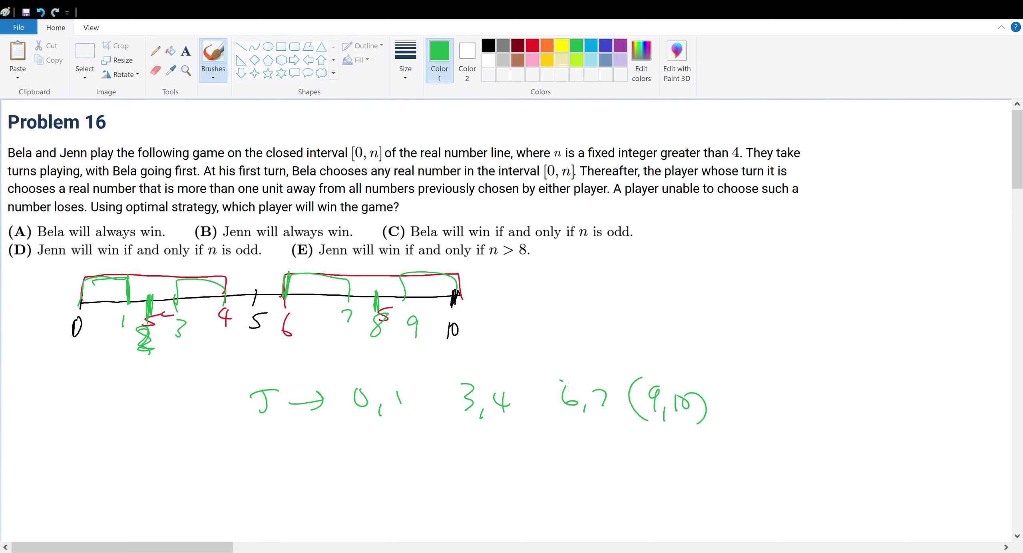
Step: Parenthesize each pair to read (0,1) (3,4) (6,7) (9,10), then underline the list
left_click_drag(559, 381, 559, 411)
left_click_drag(610, 384, 611, 416)
mouse_move(472, 376)
left_mouse_down()
mouse_move(457, 380)
mouse_move(461, 418)
left_mouse_up()
left_click_drag(504, 389, 507, 423)
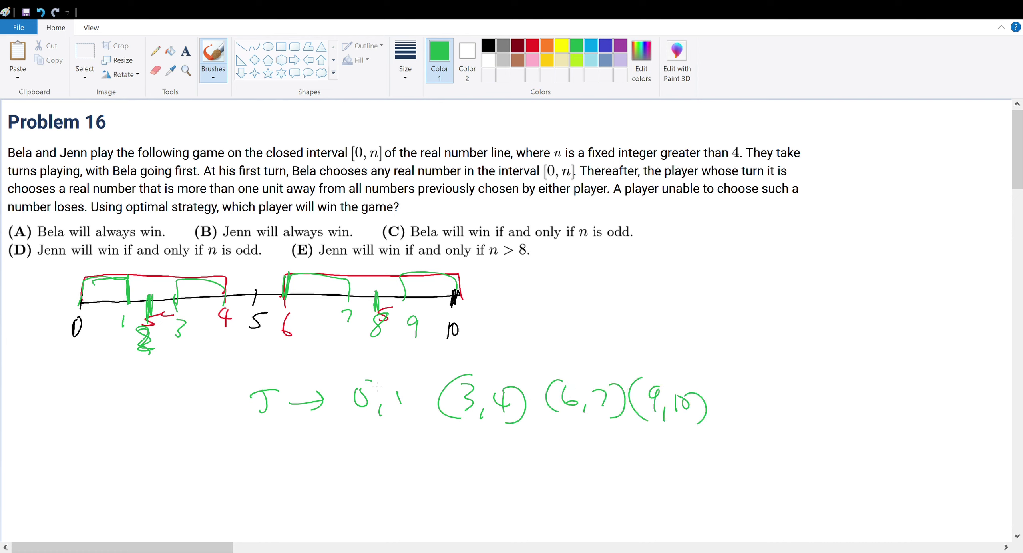
left_click_drag(357, 382, 360, 409)
left_click_drag(400, 382, 400, 419)
left_click_drag(333, 440, 735, 445)
Step: Undo the underline, draw a circled B top right, and circle answer (A) in green
key("ctrl+z")
left_click_drag(894, 150, 898, 177)
left_click_drag(923, 132, 896, 139)
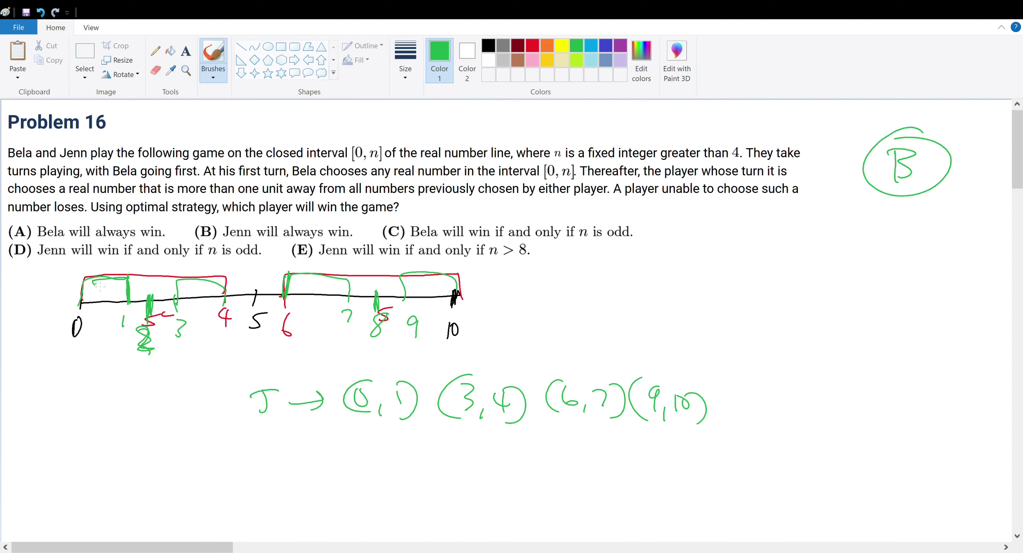
mouse_move(124, 218)
left_mouse_down()
mouse_move(16, 216)
mouse_move(64, 244)
mouse_move(146, 243)
mouse_move(114, 213)
left_mouse_up()
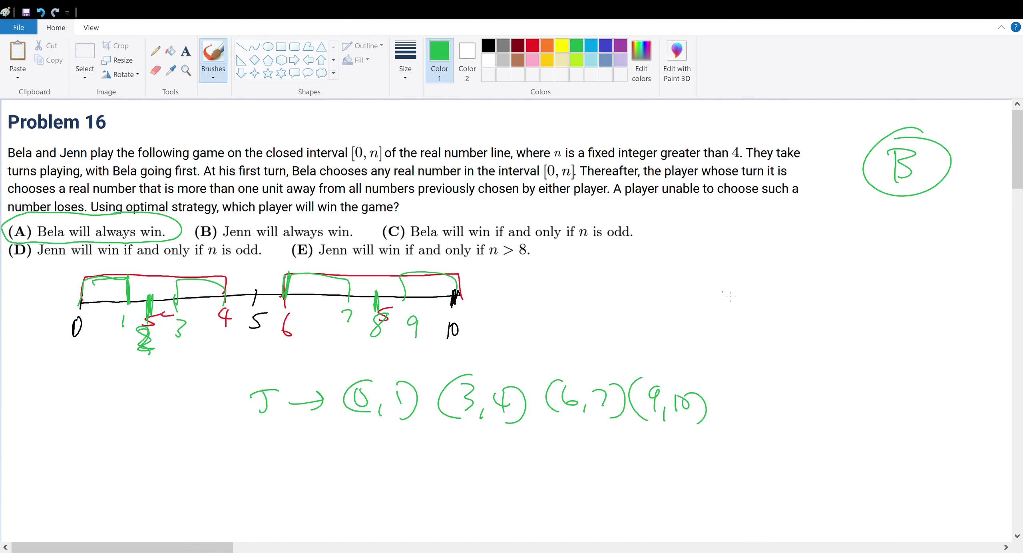
Step: Draw a green number line labelled 0 and 20, with B marked above its midpoint 10
mouse_move(616, 285)
left_mouse_down()
mouse_move(616, 300)
mouse_move(942, 294)
left_mouse_up()
left_click_drag(939, 283, 940, 299)
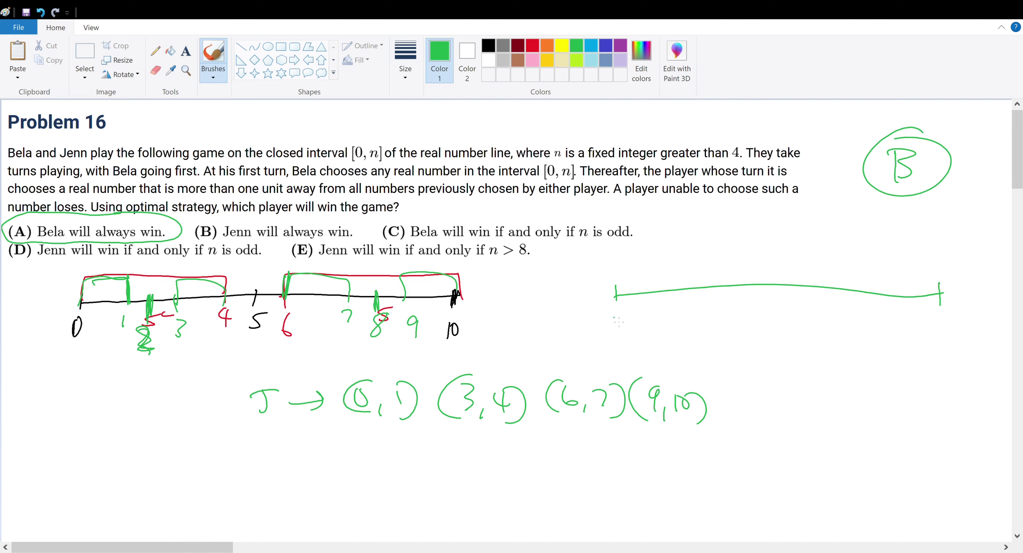
mouse_move(624, 313)
left_mouse_down()
mouse_move(613, 322)
mouse_move(624, 314)
left_mouse_up()
left_click_drag(935, 323, 951, 336)
left_click_drag(959, 325, 957, 329)
left_click_drag(785, 279, 783, 299)
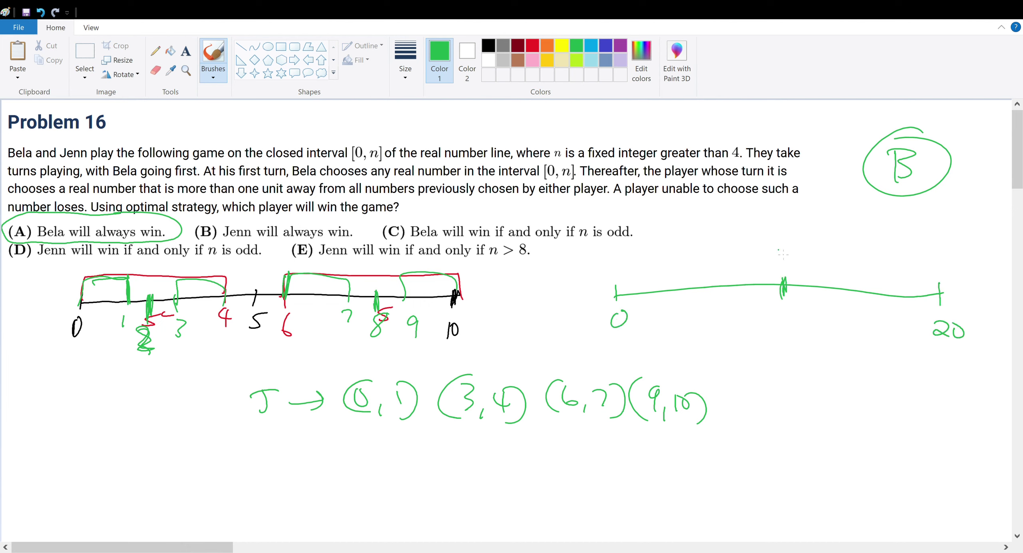
left_click_drag(777, 249, 780, 273)
mouse_move(780, 307)
left_mouse_down()
mouse_move(781, 329)
mouse_move(788, 316)
left_mouse_up()
Step: In light blue, bracket 0–9 and 11–20, label 11, and add a brace under 11–20
left_click(591, 48)
mouse_move(616, 296)
left_mouse_down()
mouse_move(681, 258)
mouse_move(757, 281)
mouse_move(760, 316)
left_mouse_up()
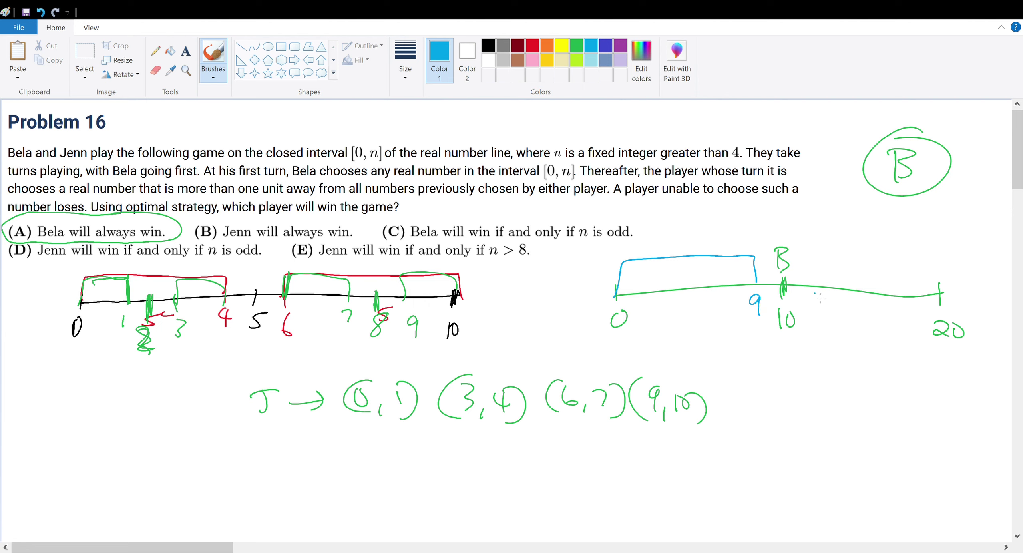
left_click_drag(820, 285, 822, 325)
left_click_drag(829, 312, 829, 325)
mouse_move(820, 291)
left_mouse_down()
mouse_move(931, 255)
mouse_move(935, 296)
left_mouse_up()
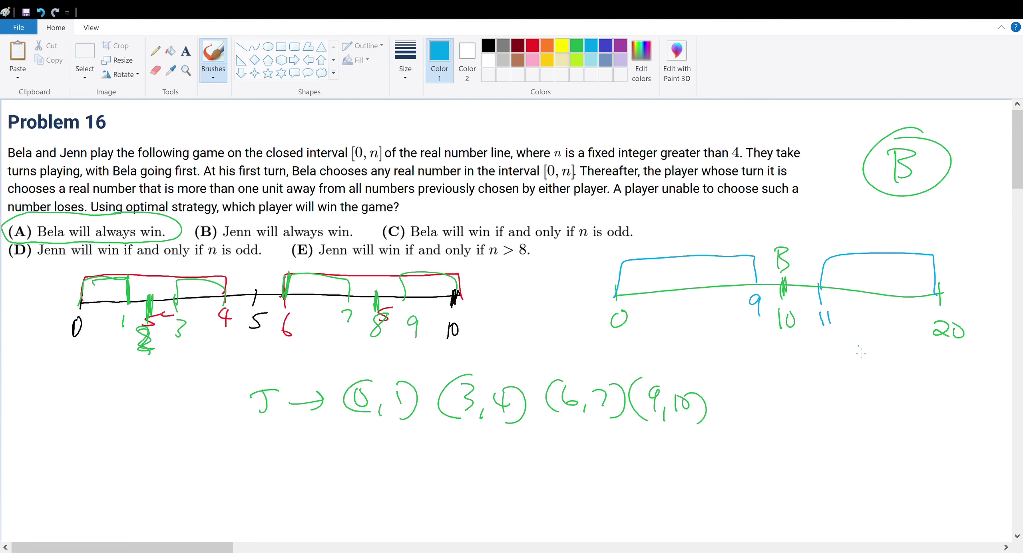
mouse_move(845, 344)
left_mouse_down()
mouse_move(915, 362)
mouse_move(943, 355)
left_mouse_up()
Step: Remove the extra brace, mark 15, bracket 11–15, and discard two trial blue circles
key("ctrl+z")
left_click_drag(879, 288, 882, 332)
left_click_drag(898, 314, 889, 331)
mouse_move(827, 291)
left_mouse_down()
mouse_move(831, 257)
mouse_move(863, 293)
left_mouse_up()
mouse_move(921, 241)
left_mouse_down()
mouse_move(899, 313)
mouse_move(930, 242)
left_mouse_up()
left_click_drag(850, 240, 838, 231)
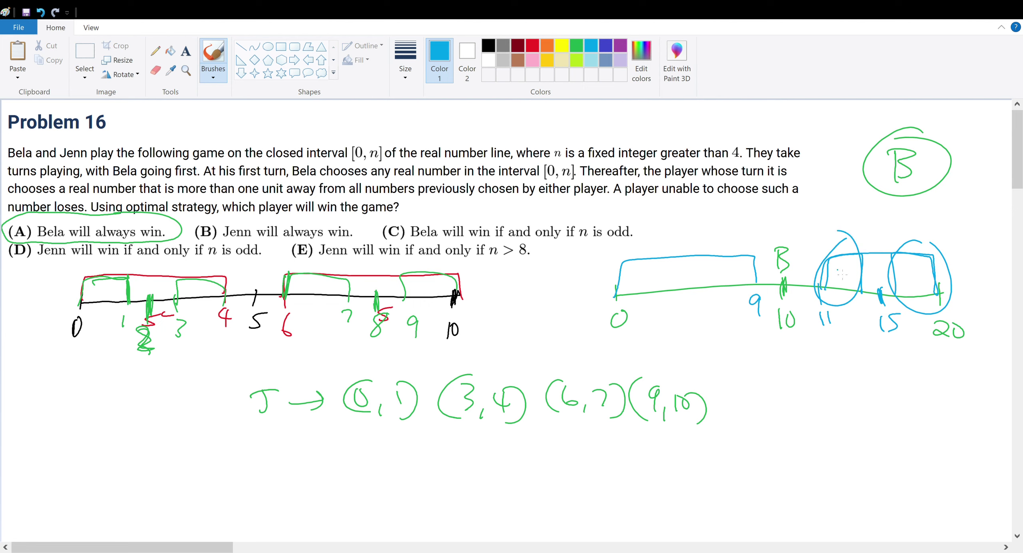
key("ctrl+z")
key("ctrl+z")
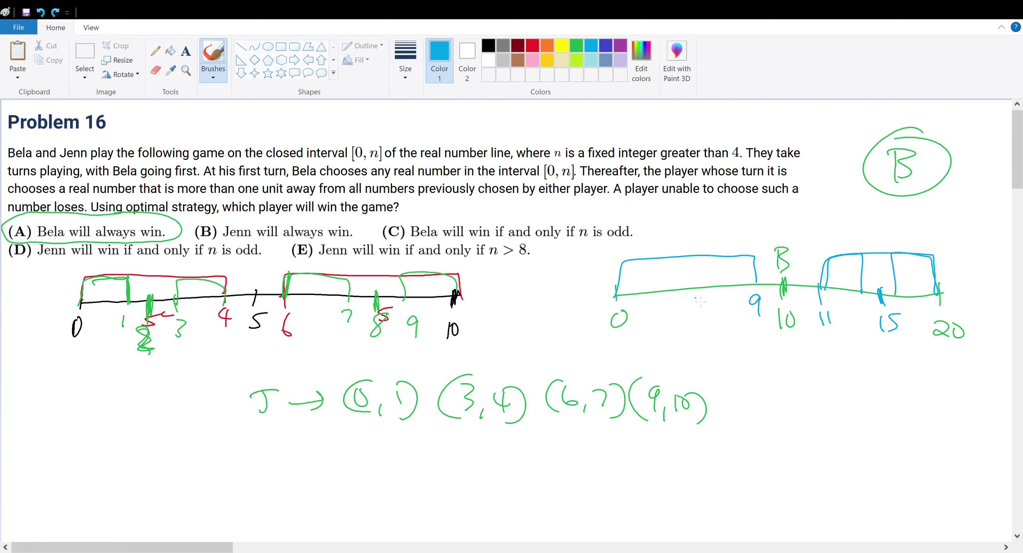
Step: Mark 4, bracket 0–4 and 4–9, and draw four upward arrows below the intervals
mouse_move(678, 301)
left_mouse_down()
mouse_move(678, 284)
mouse_move(697, 320)
left_mouse_up()
mouse_move(616, 294)
left_mouse_down()
mouse_move(654, 259)
mouse_move(656, 292)
mouse_move(762, 285)
left_mouse_up()
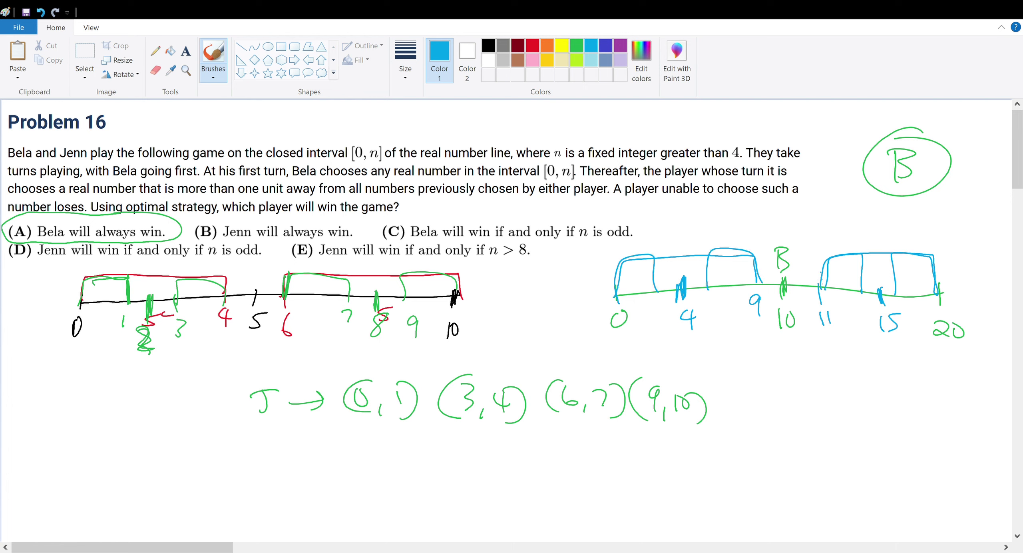
mouse_move(638, 318)
left_mouse_down()
mouse_move(643, 307)
mouse_move(650, 318)
left_mouse_up()
left_click_drag(644, 310, 648, 346)
left_click_drag(915, 315, 922, 310)
left_click_drag(920, 307, 913, 344)
left_click_drag(726, 312, 736, 312)
left_click_drag(731, 304, 731, 355)
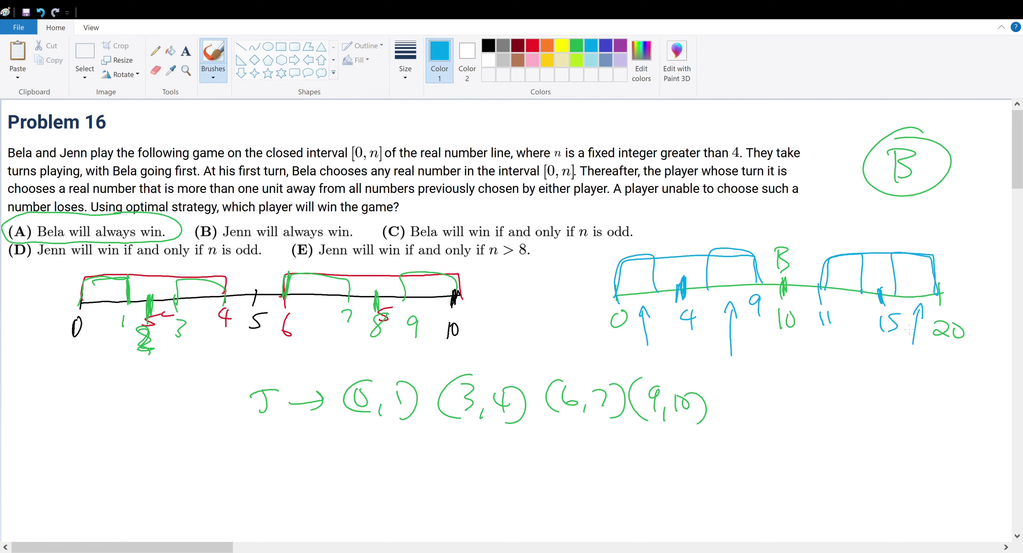
mouse_move(837, 309)
left_mouse_down()
mouse_move(850, 307)
mouse_move(843, 351)
left_mouse_up()
Step: Add small blue arches above the 0–20 line and circle the first arch near 0
mouse_move(619, 294)
left_mouse_down()
mouse_move(639, 296)
mouse_move(666, 276)
mouse_move(674, 293)
mouse_move(725, 285)
left_mouse_up()
mouse_move(733, 284)
left_mouse_down()
mouse_move(744, 258)
mouse_move(754, 286)
mouse_move(933, 294)
left_mouse_up()
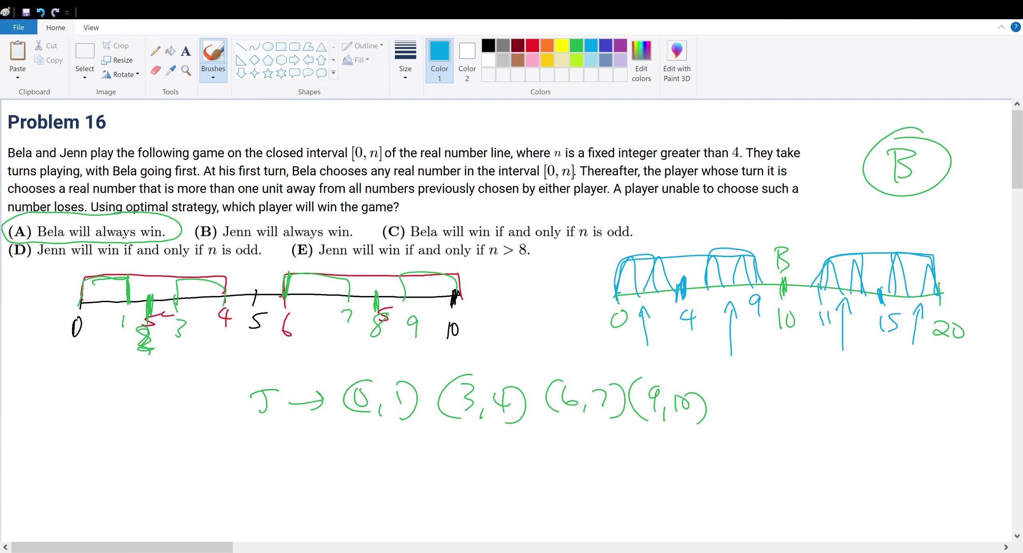
left_click_drag(636, 241, 654, 256)
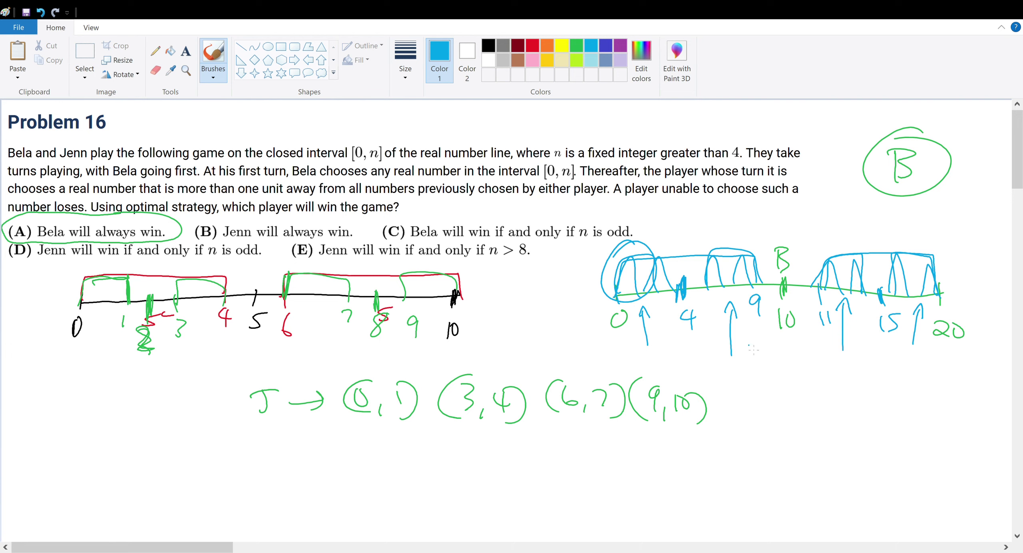